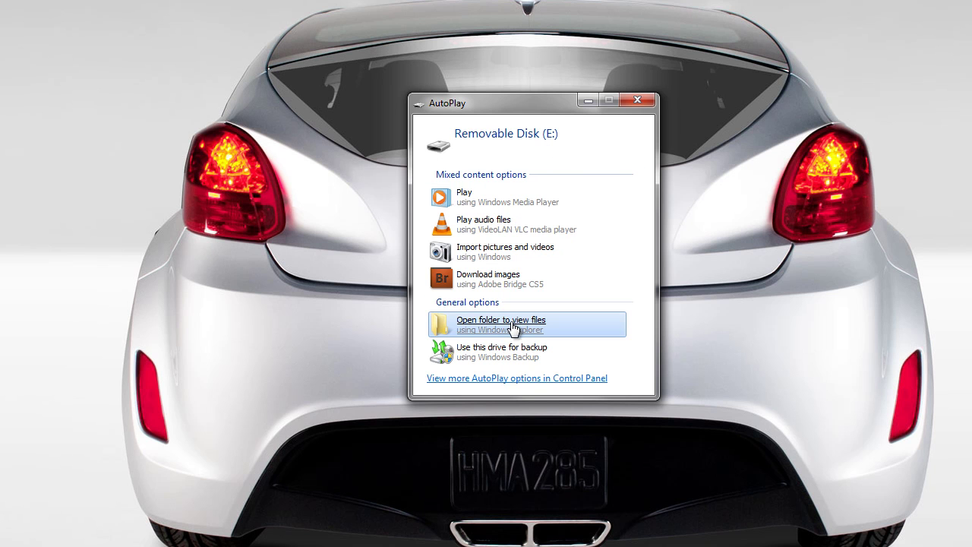
On drive E:, move the Music folder into OLD and select the six other folders.
{"action": "left_click", "coordinate": [513, 325]}
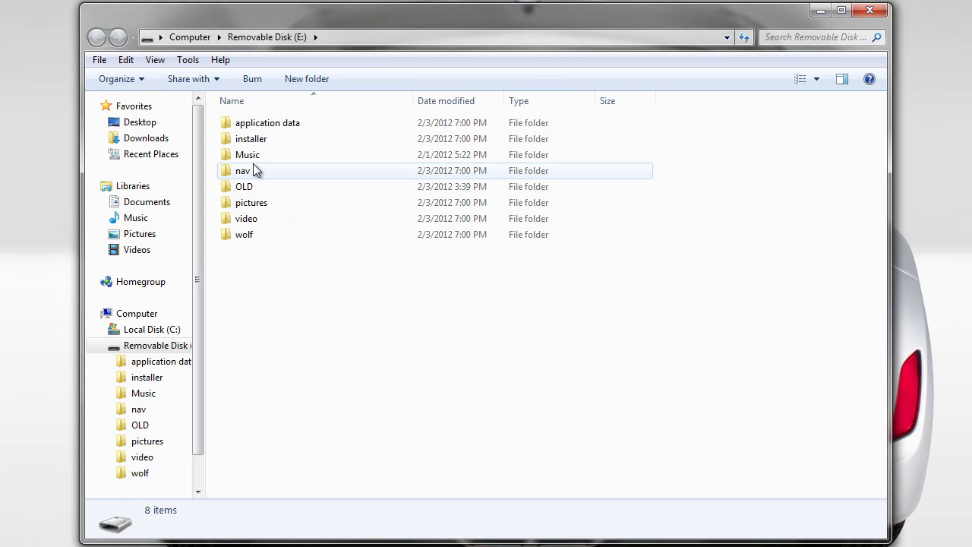
{"action": "left_click_drag", "start_coordinate": [253, 157], "coordinate": [244, 187]}
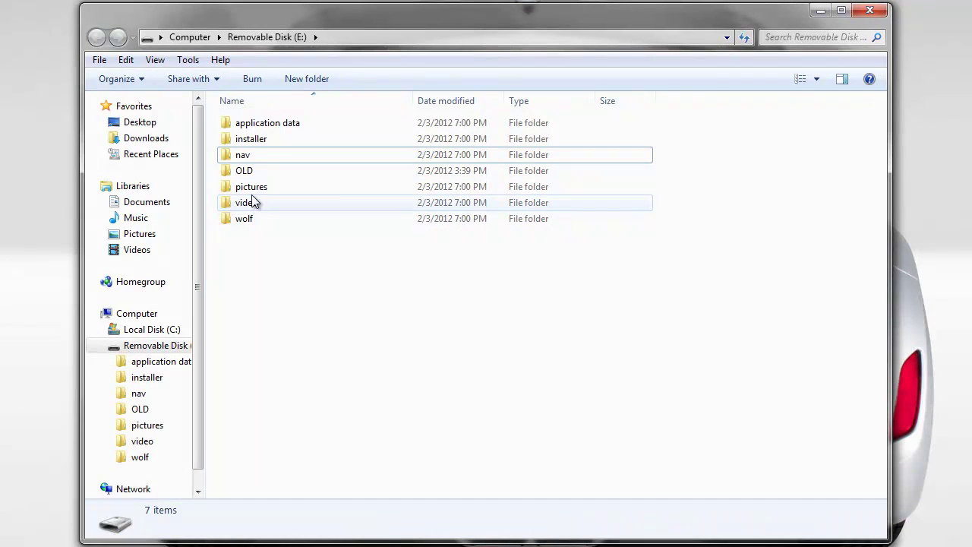
{"action": "mouse_move", "coordinate": [246, 218]}
{"action": "left_click_drag", "start_coordinate": [266, 240], "coordinate": [255, 191]}
{"action": "left_click", "coordinate": [245, 155], "text": "ctrl"}
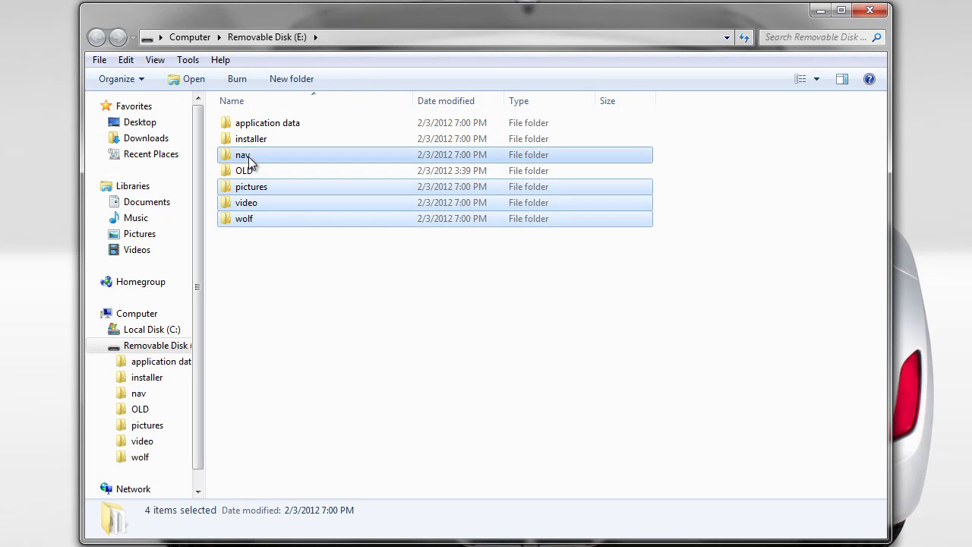
{"action": "left_click", "coordinate": [258, 138], "text": "ctrl"}
{"action": "left_click", "coordinate": [259, 124], "text": "ctrl"}
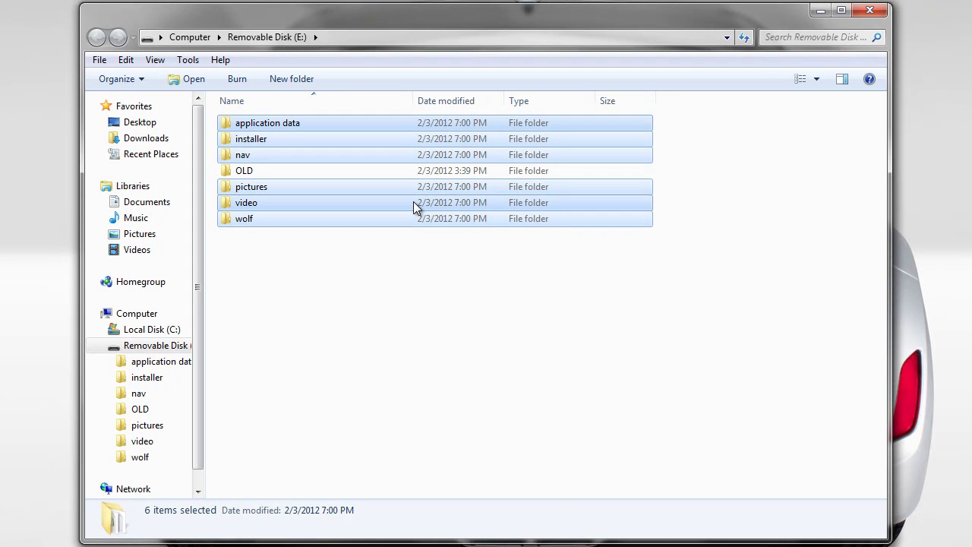
Permanently delete the six selected folders, including the desktop.ini system file.
{"action": "key", "text": "shift+Delete"}
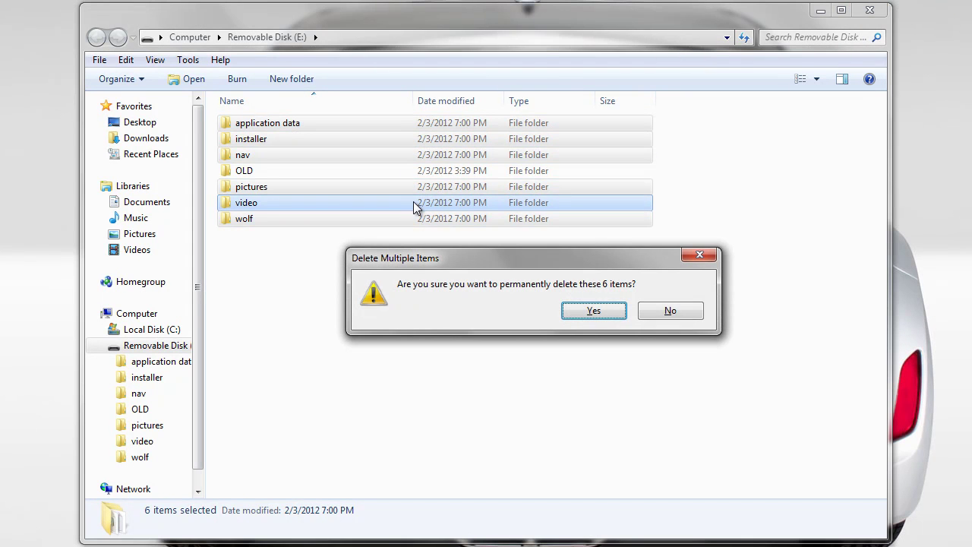
{"action": "left_click", "coordinate": [590, 313]}
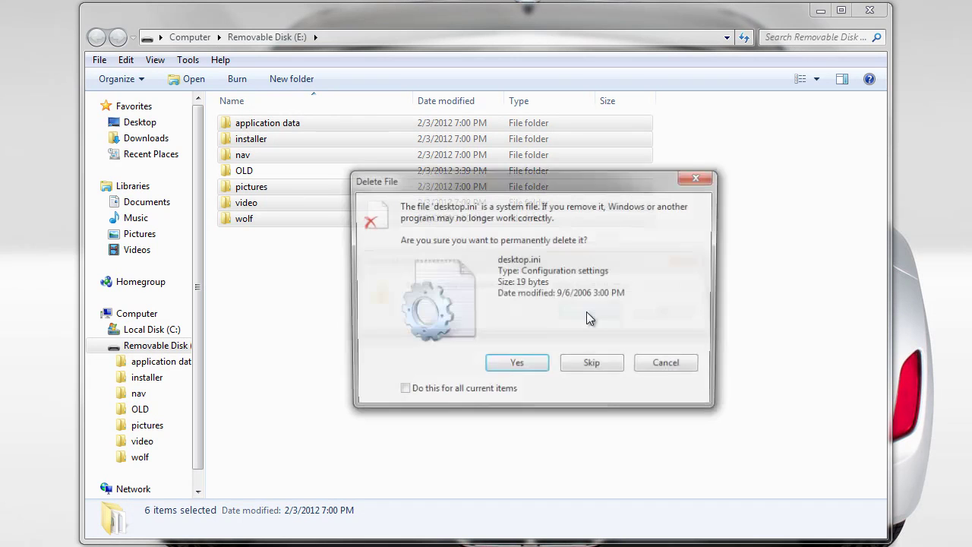
{"action": "left_click", "coordinate": [536, 370]}
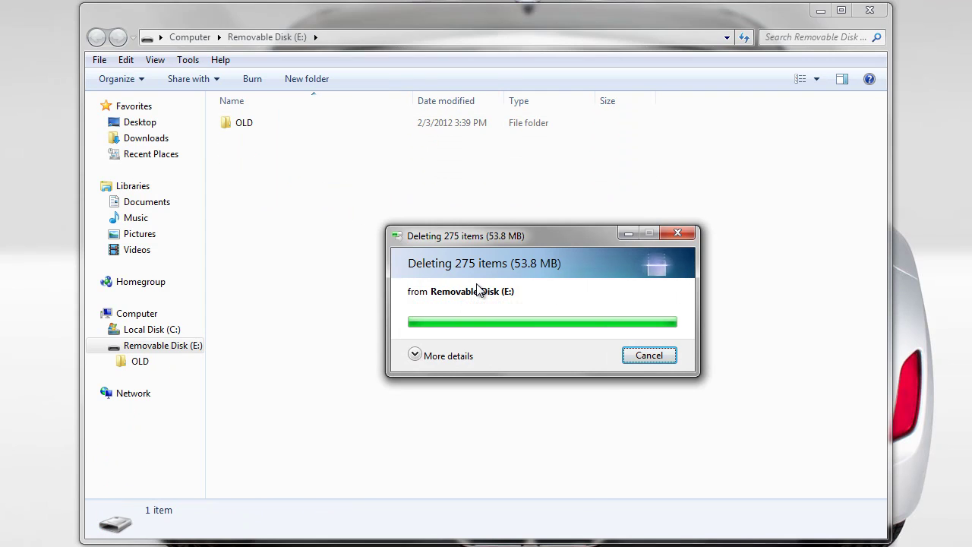
Confirm Music now sits inside OLD, then close the drive window.
{"action": "double_click", "coordinate": [237, 128]}
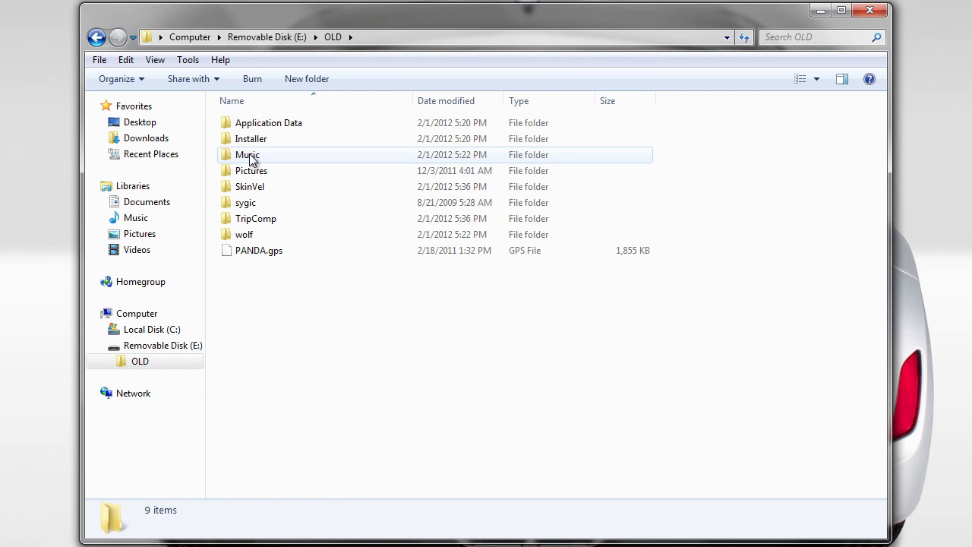
{"action": "double_click", "coordinate": [254, 157]}
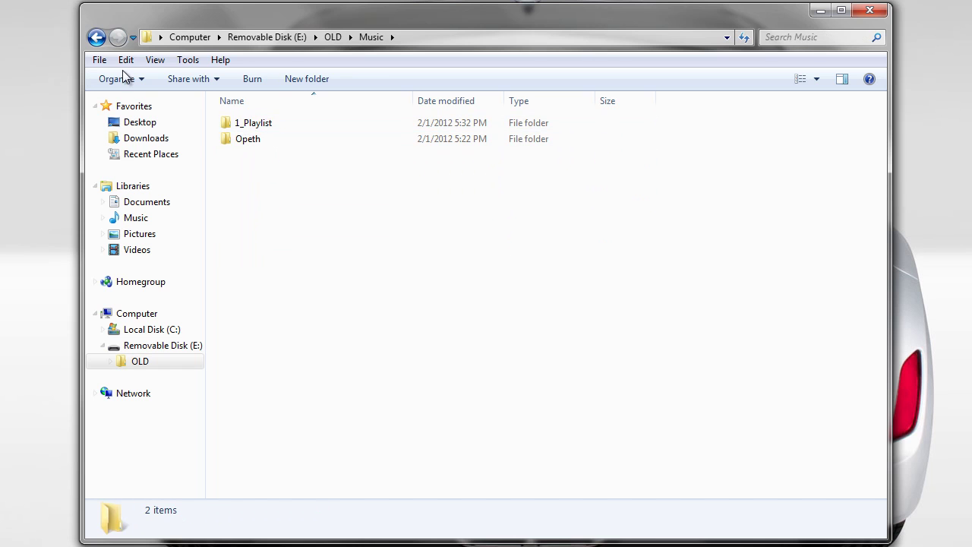
{"action": "left_click", "coordinate": [97, 38]}
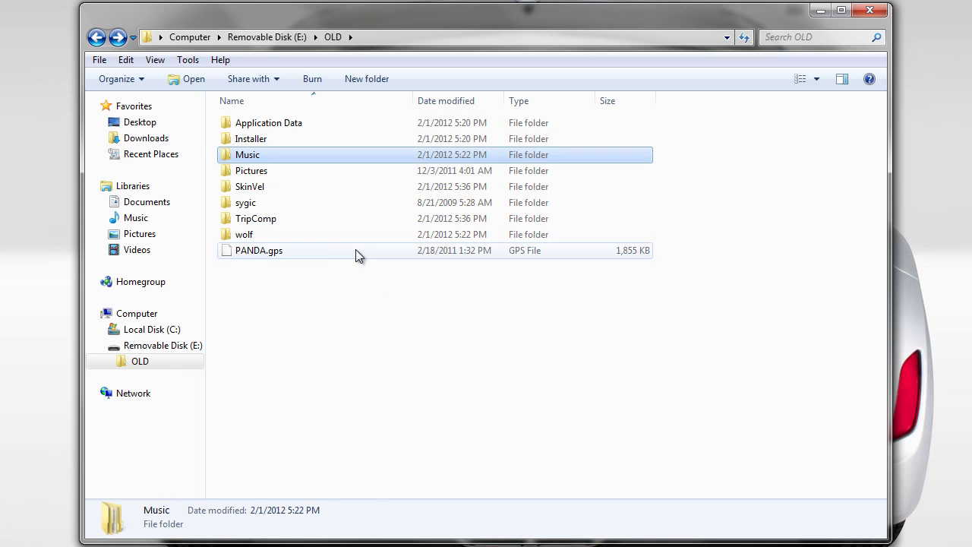
{"action": "left_click", "coordinate": [96, 37]}
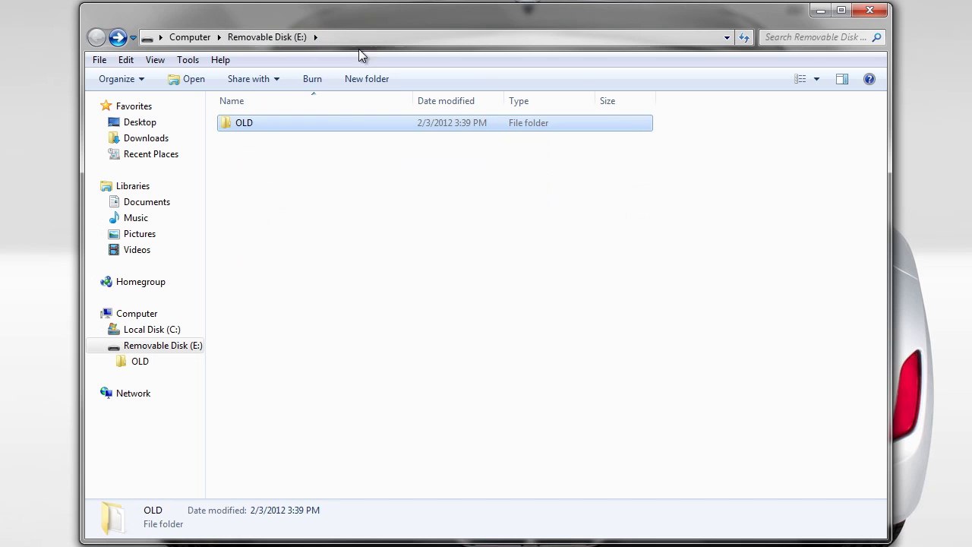
{"action": "left_click", "coordinate": [289, 163]}
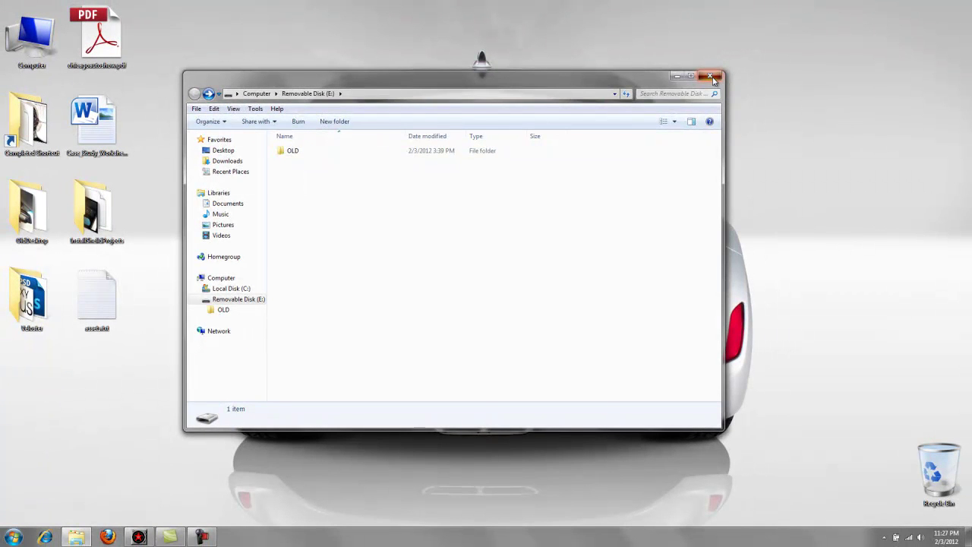
{"action": "left_click", "coordinate": [791, 44]}
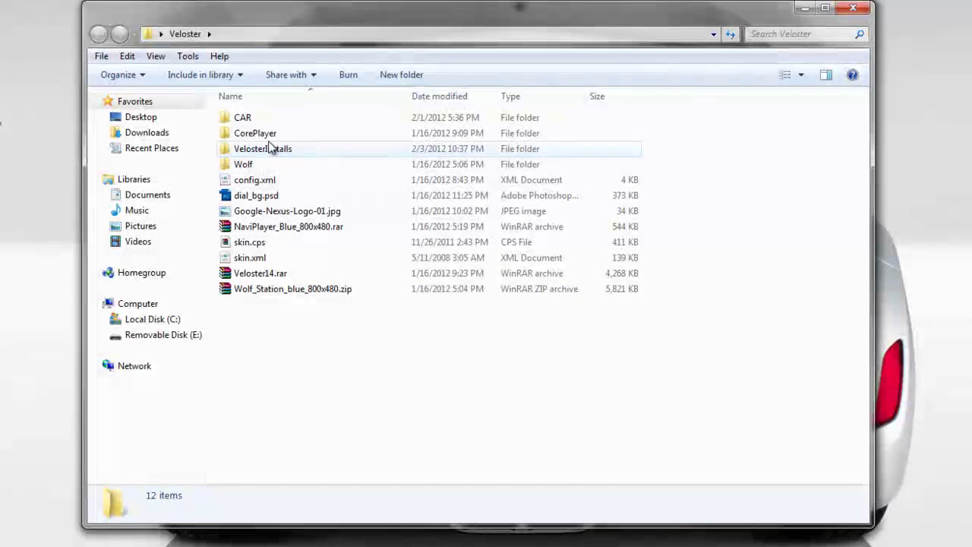
Go to Veloster\VelosterInstalls\NAV and run setup.exe.
{"action": "double_click", "coordinate": [272, 150]}
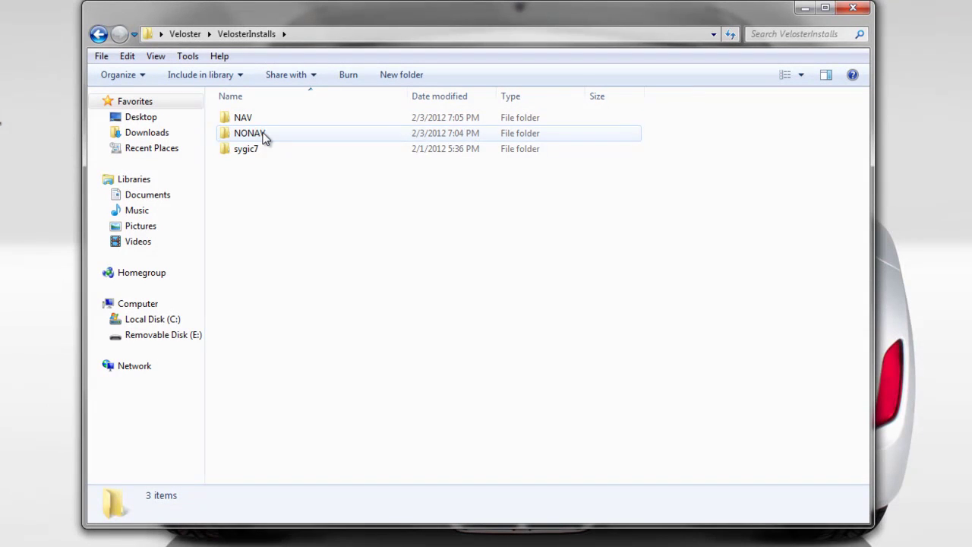
{"action": "double_click", "coordinate": [258, 117]}
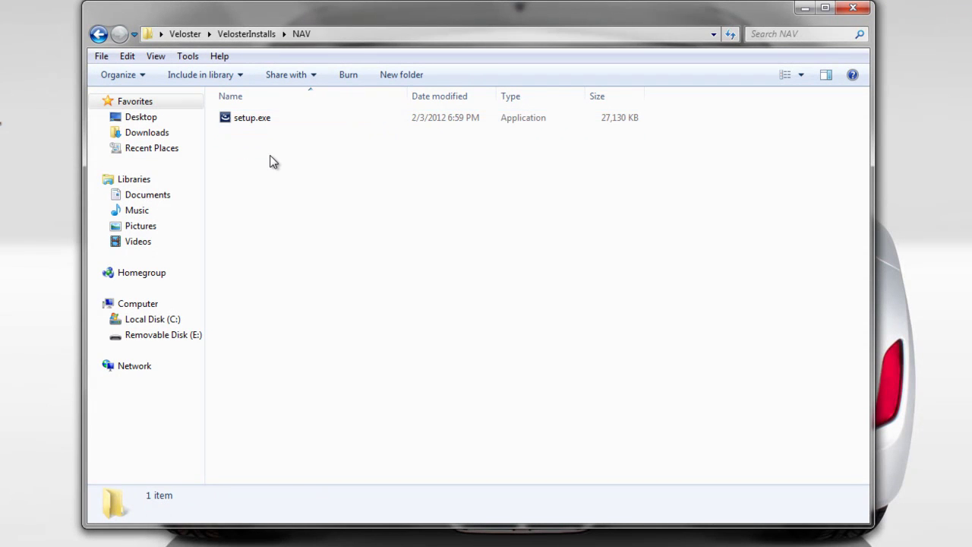
{"action": "left_click_drag", "start_coordinate": [342, 18], "coordinate": [358, 35]}
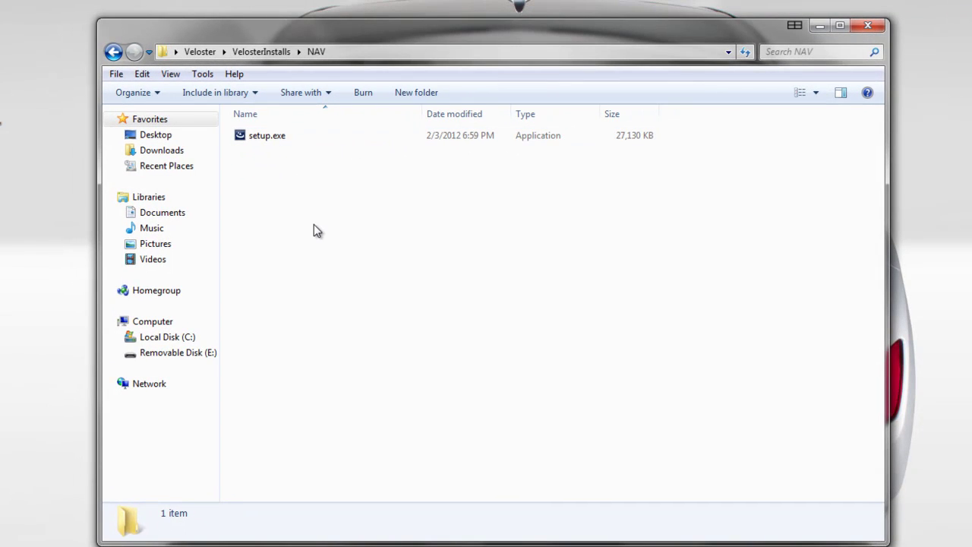
{"action": "double_click", "coordinate": [247, 136]}
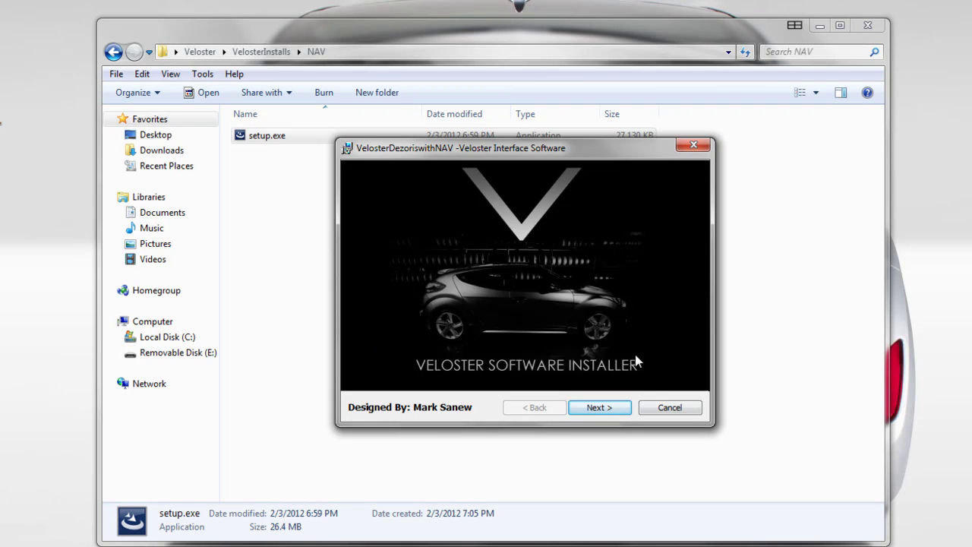
Accept the Veloster license terms and continue to the USB drive selection page.
{"action": "left_click", "coordinate": [612, 409]}
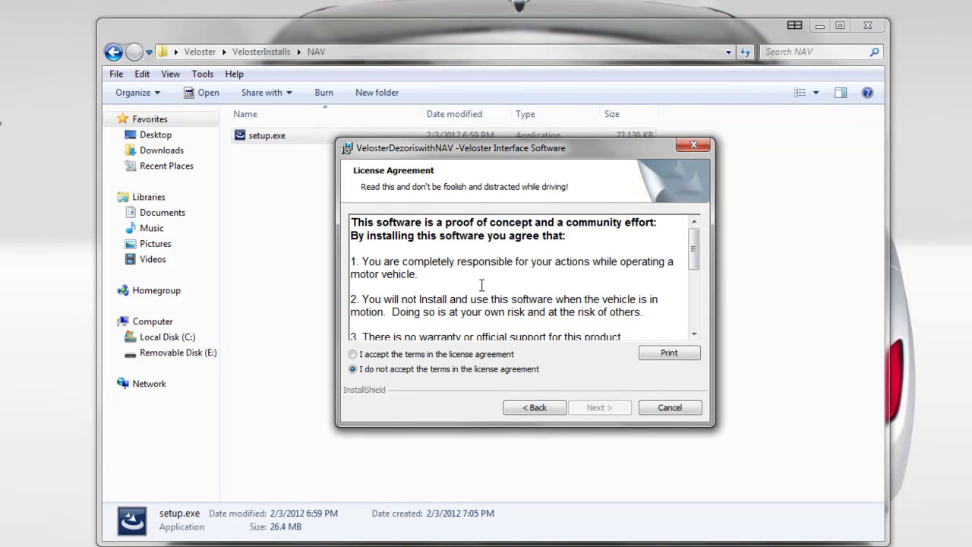
{"action": "left_click_drag", "start_coordinate": [694, 261], "coordinate": [694, 226]}
{"action": "left_click", "coordinate": [420, 355]}
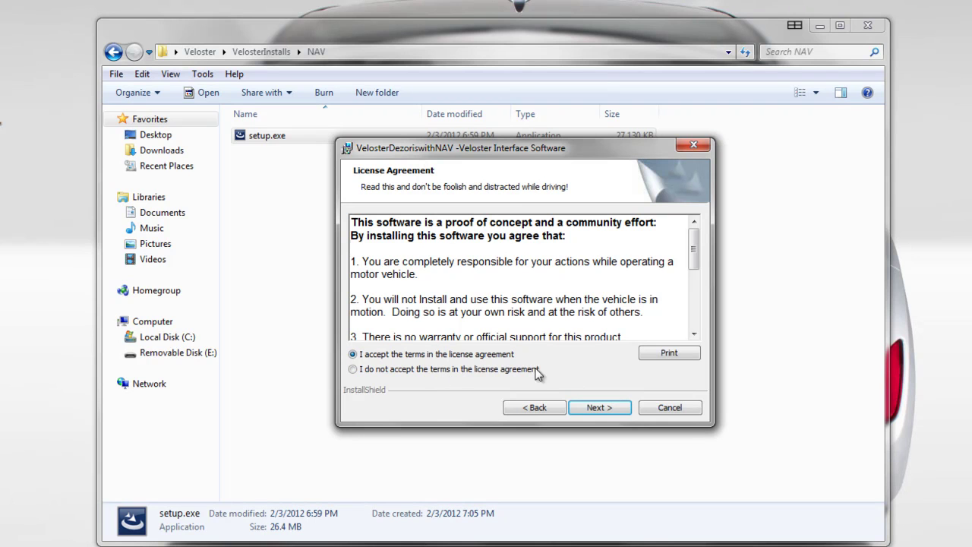
{"action": "left_click", "coordinate": [600, 408]}
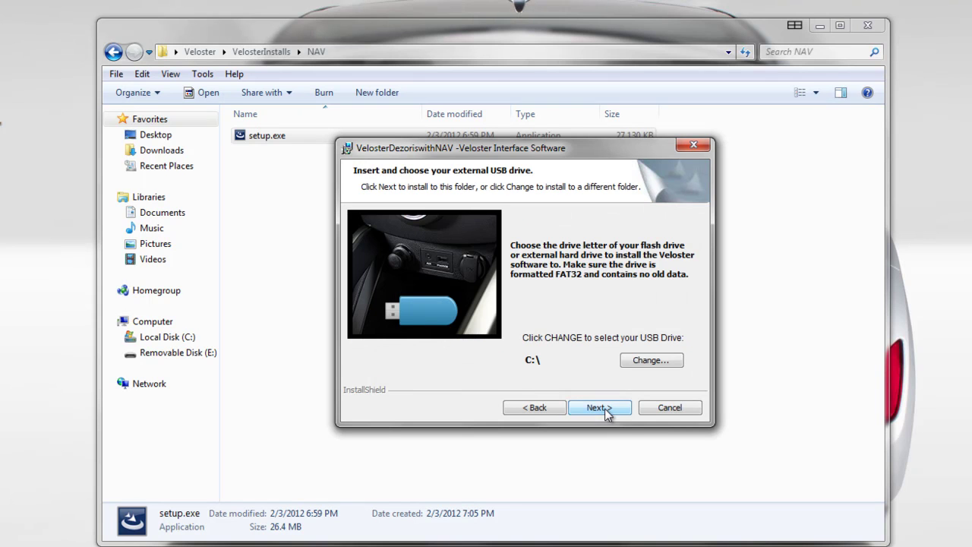
Change the install destination from C:\ to Removable Disk E:\ and continue to Ready to Install.
{"action": "left_click", "coordinate": [823, 28]}
{"action": "left_click_drag", "start_coordinate": [491, 147], "coordinate": [487, 130]}
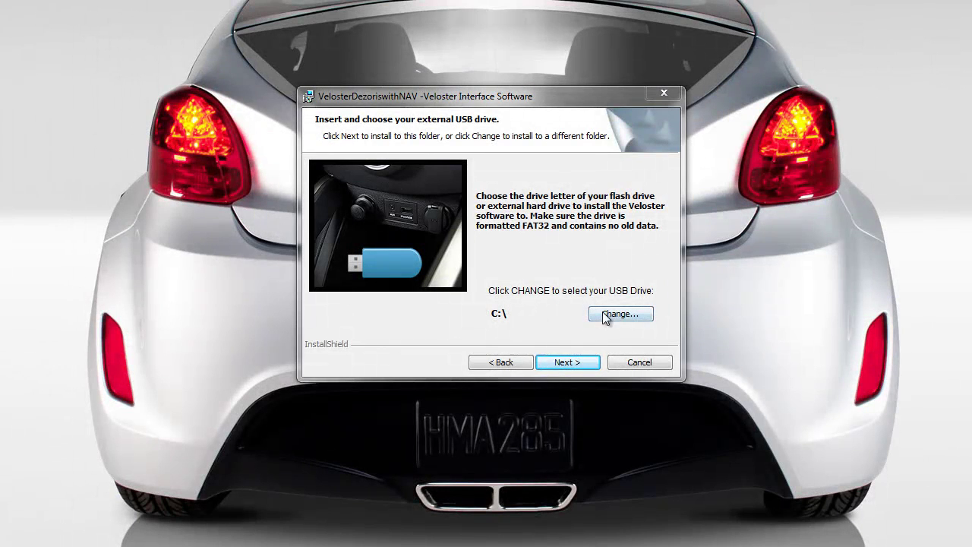
{"action": "left_click", "coordinate": [633, 315]}
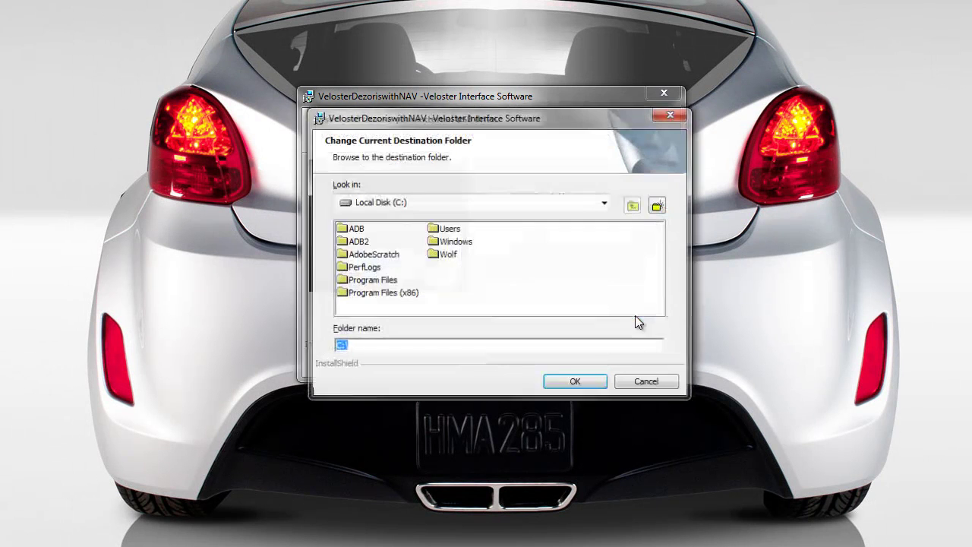
{"action": "left_click", "coordinate": [597, 202]}
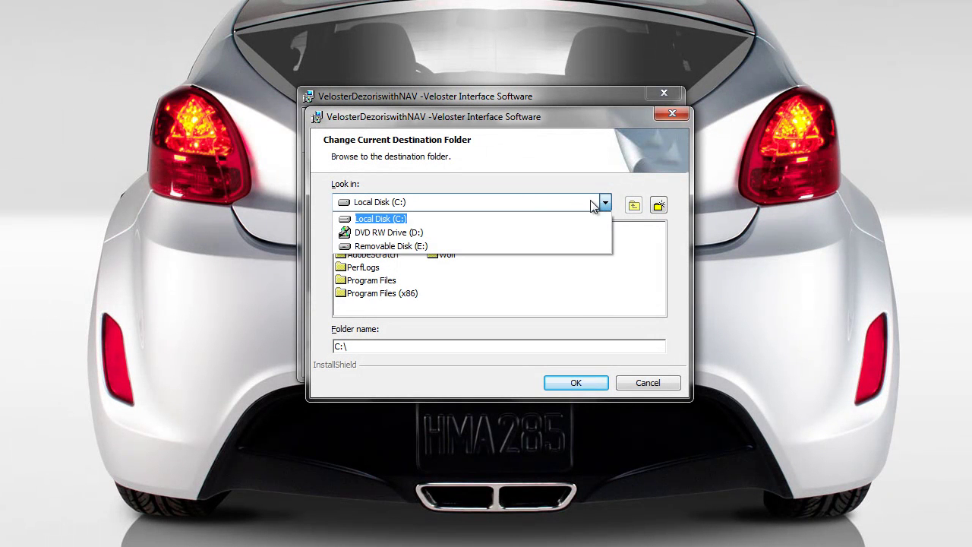
{"action": "left_click", "coordinate": [392, 248]}
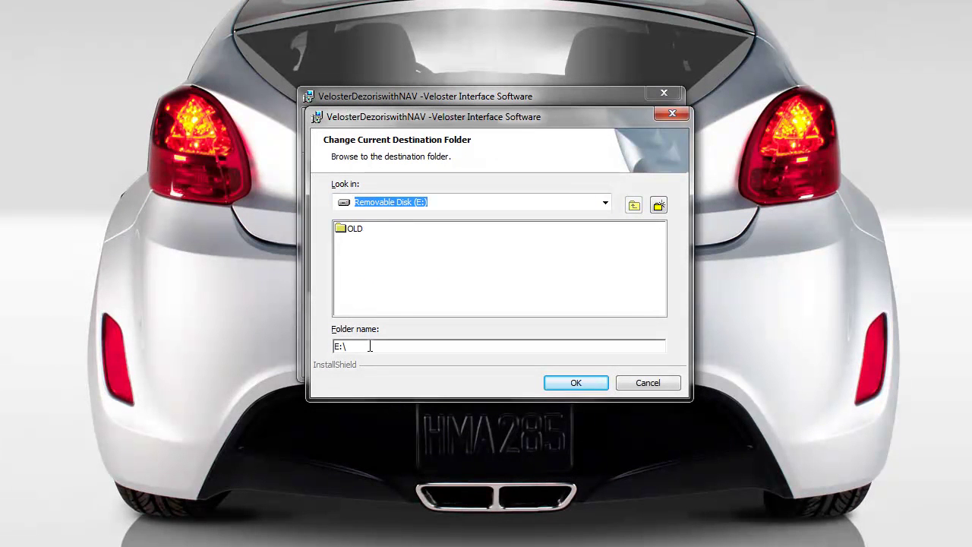
{"action": "left_click", "coordinate": [583, 382]}
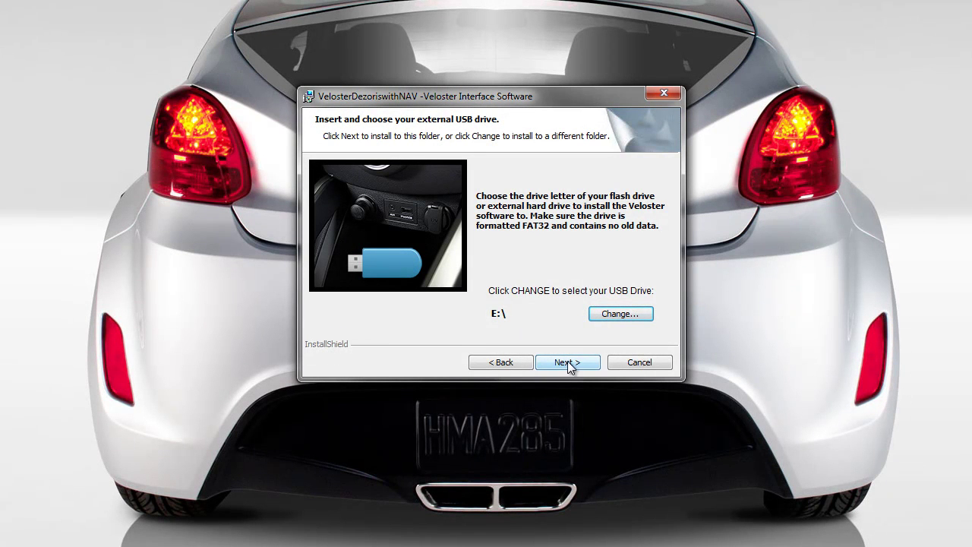
{"action": "left_click", "coordinate": [568, 363]}
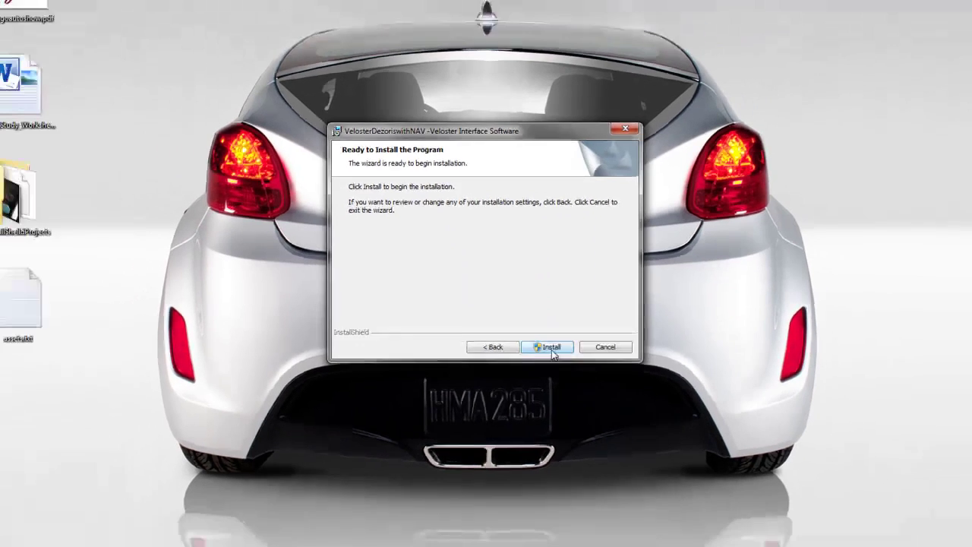
Install the Veloster software to E: and finish the setup wizard.
{"action": "left_click", "coordinate": [551, 348]}
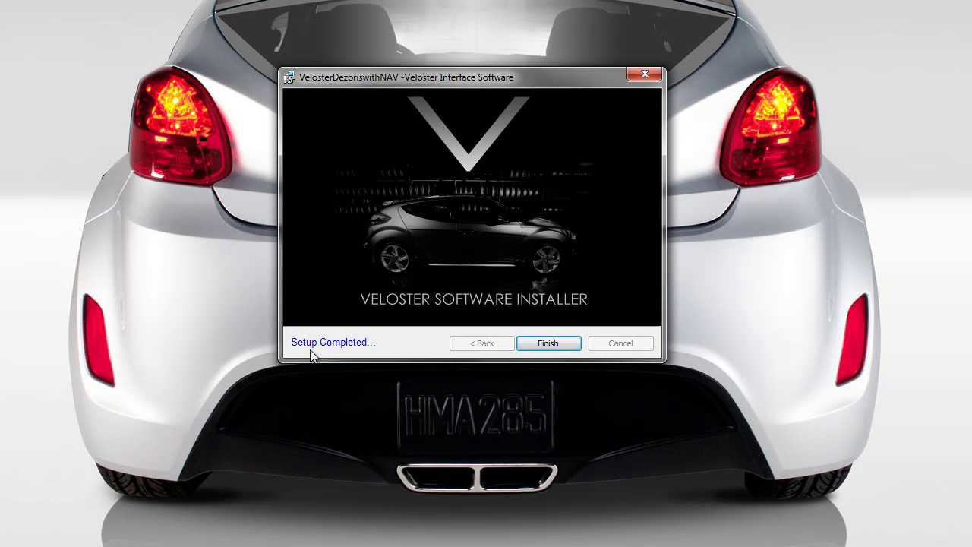
{"action": "left_click", "coordinate": [544, 341]}
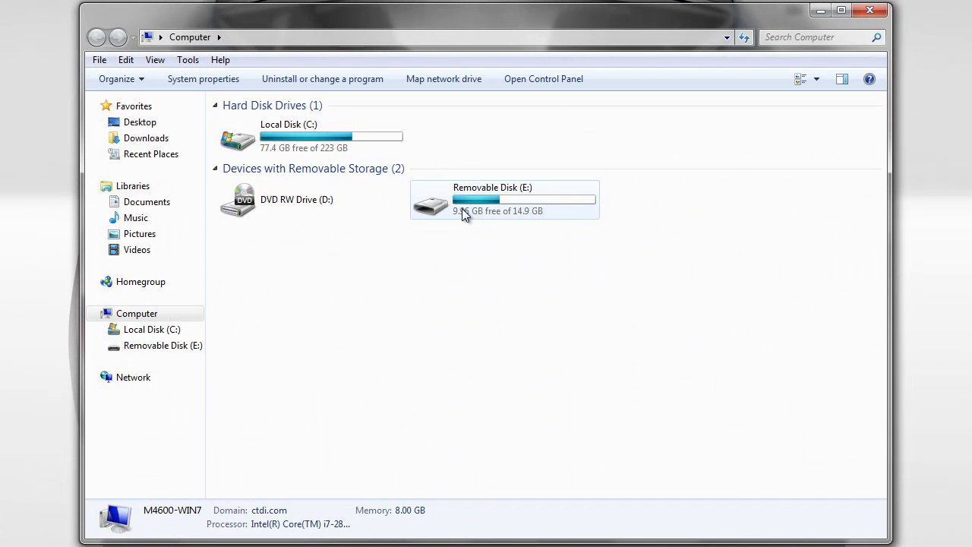
Open drive E: and check that the new music and video folders are empty.
{"action": "double_click", "coordinate": [464, 212]}
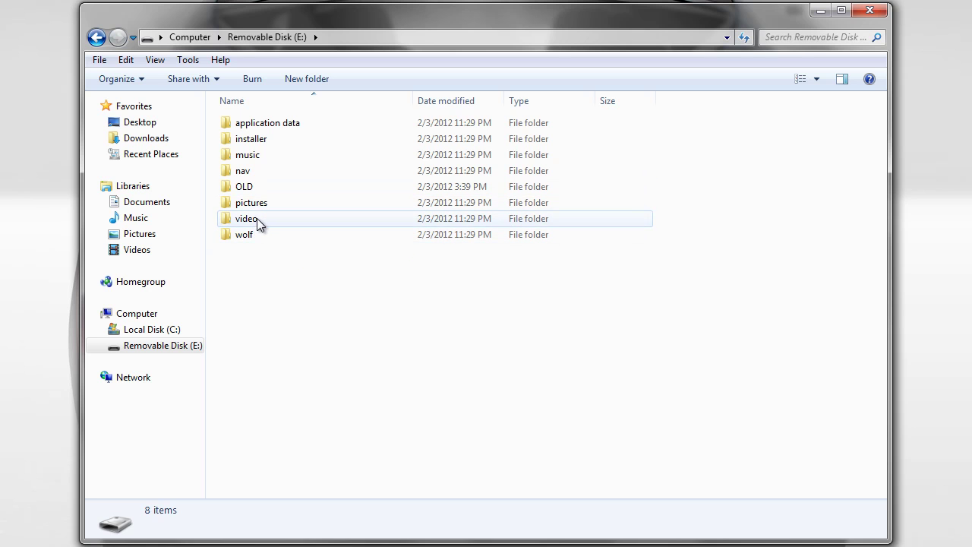
{"action": "double_click", "coordinate": [261, 154]}
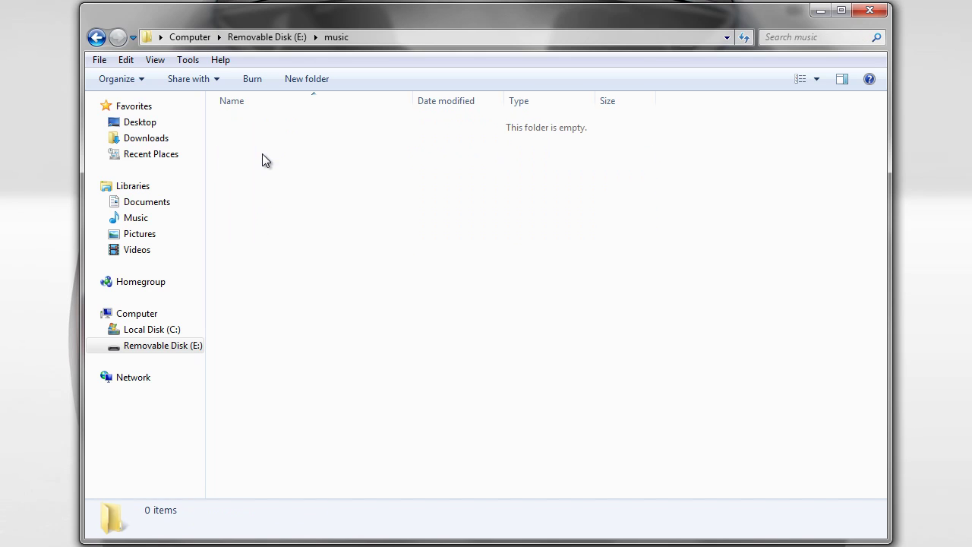
{"action": "left_click", "coordinate": [104, 46]}
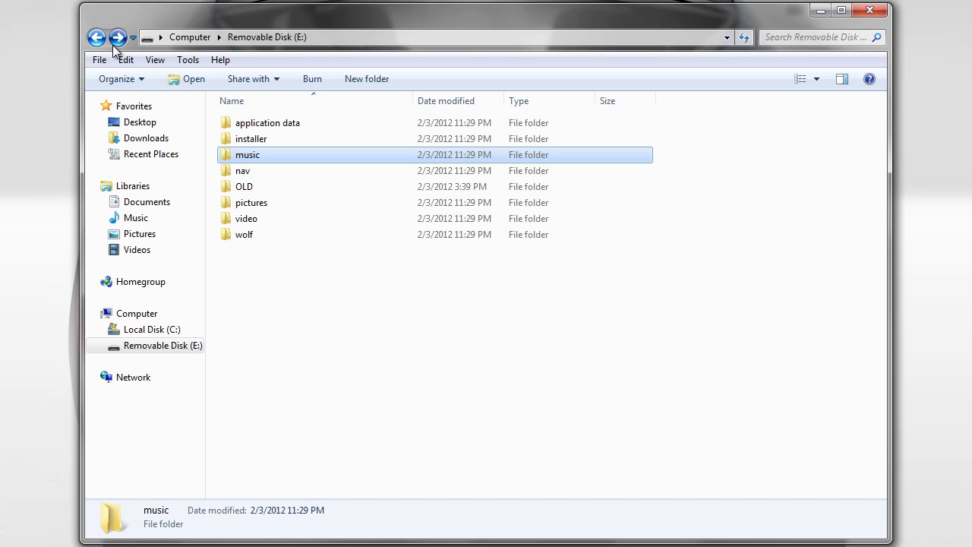
{"action": "double_click", "coordinate": [254, 218]}
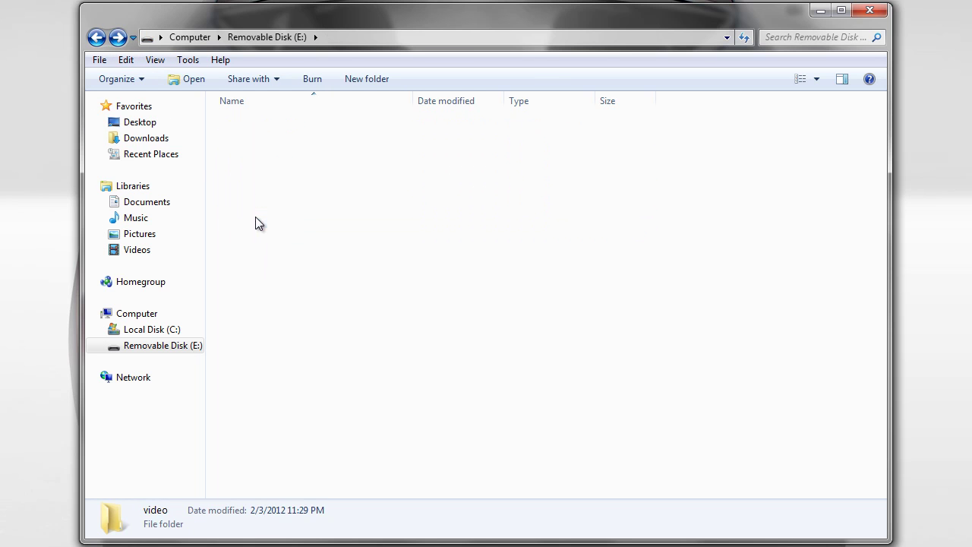
{"action": "left_click", "coordinate": [96, 38]}
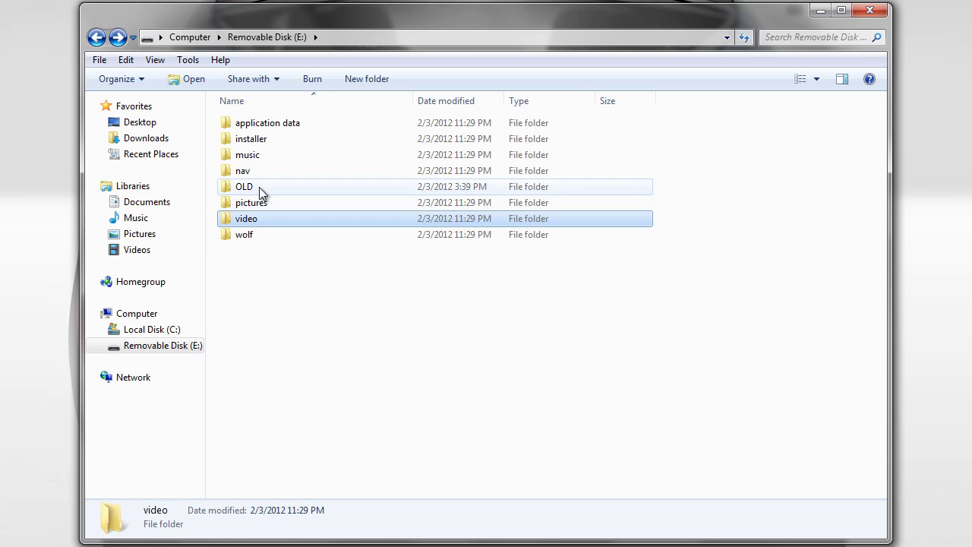
Cut the 1_Playlist and Opeth folders from OLD\Music.
{"action": "double_click", "coordinate": [256, 187]}
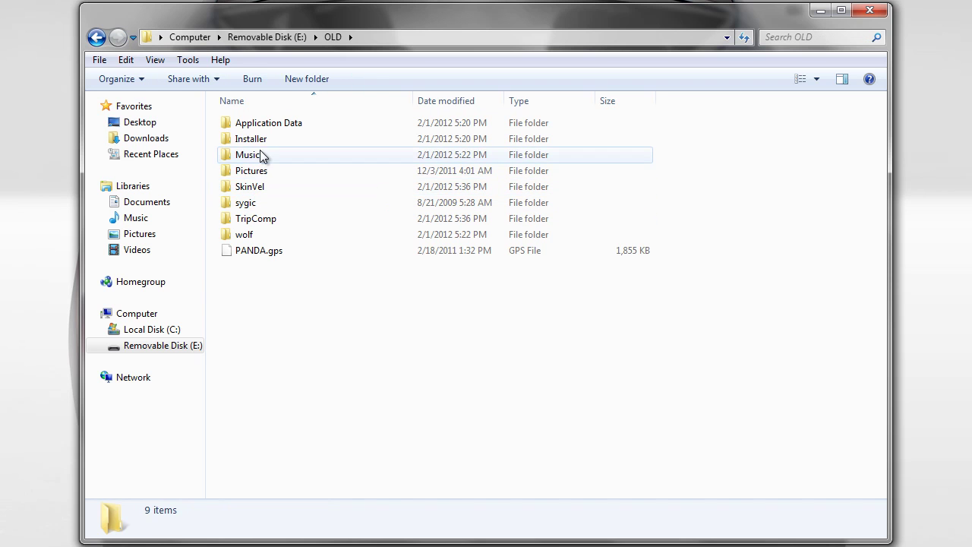
{"action": "double_click", "coordinate": [251, 155]}
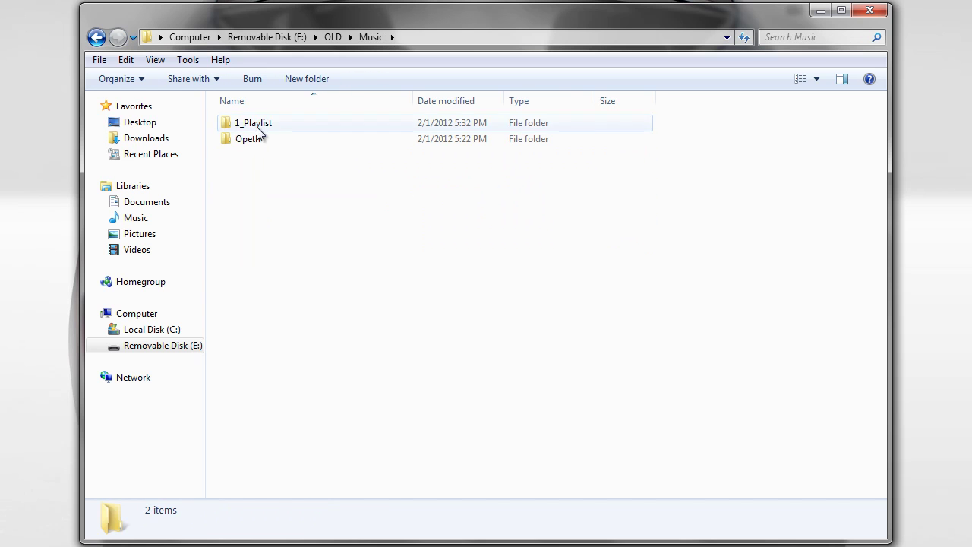
{"action": "left_click_drag", "start_coordinate": [266, 158], "coordinate": [238, 120]}
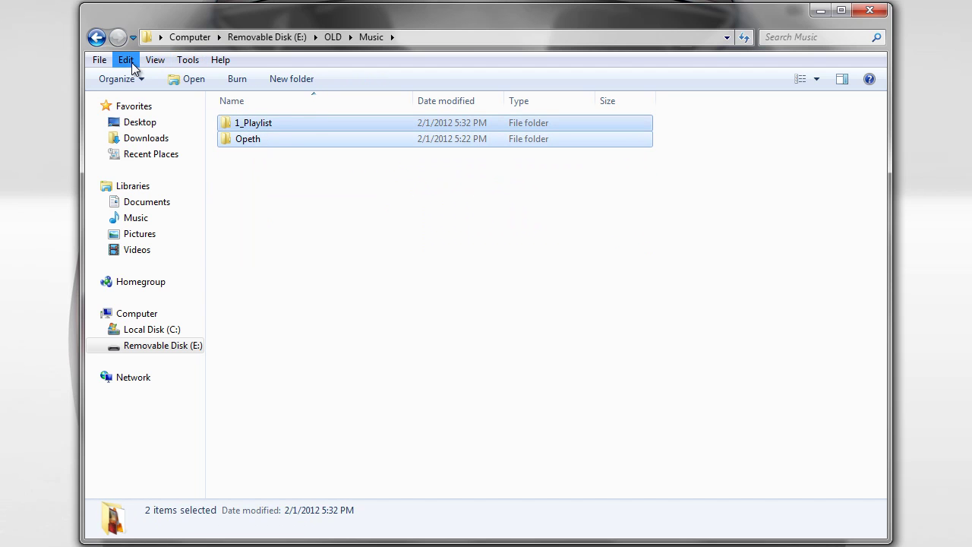
{"action": "left_click", "coordinate": [127, 60]}
{"action": "left_click", "coordinate": [161, 110]}
{"action": "left_click", "coordinate": [127, 60]}
{"action": "left_click", "coordinate": [121, 115]}
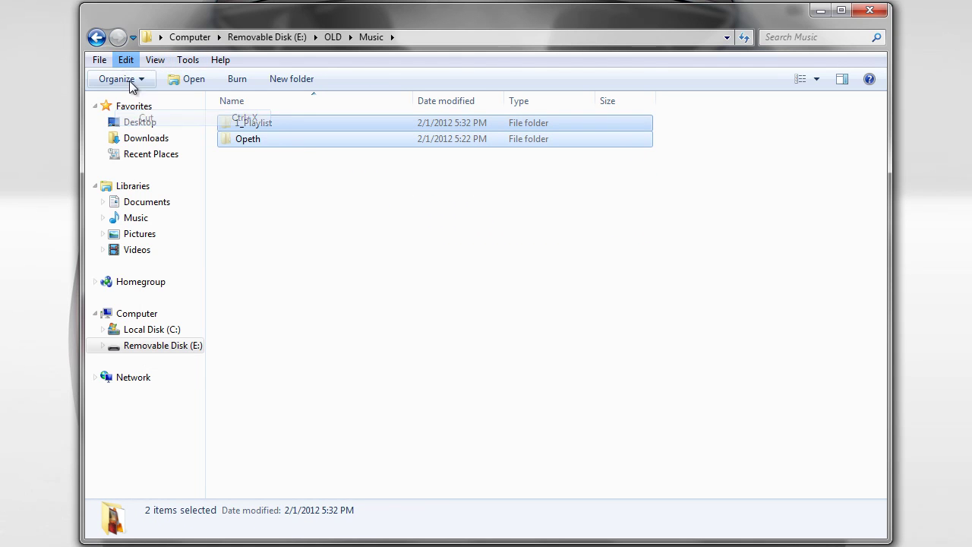
Paste the 1_Playlist and Opeth folders into E:\music.
{"action": "left_click", "coordinate": [99, 39]}
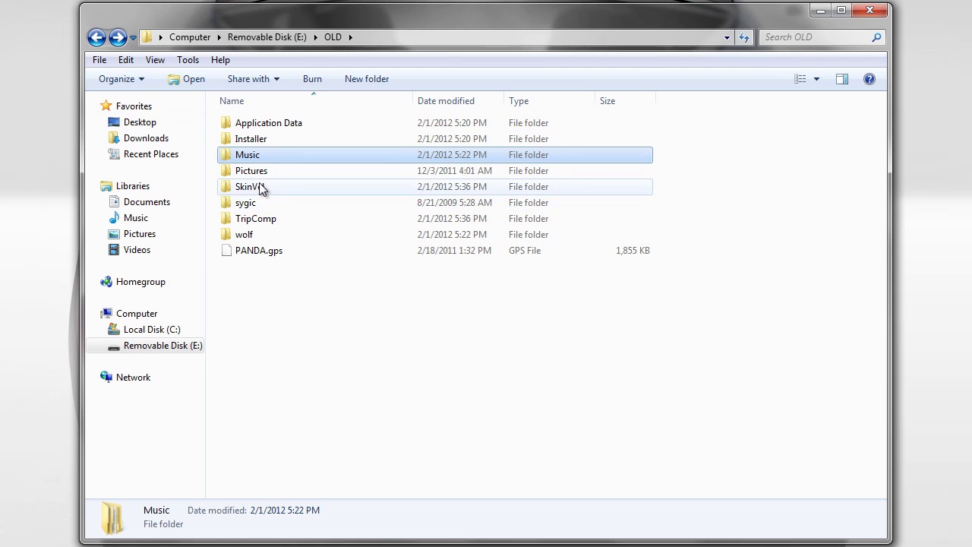
{"action": "left_click", "coordinate": [96, 37]}
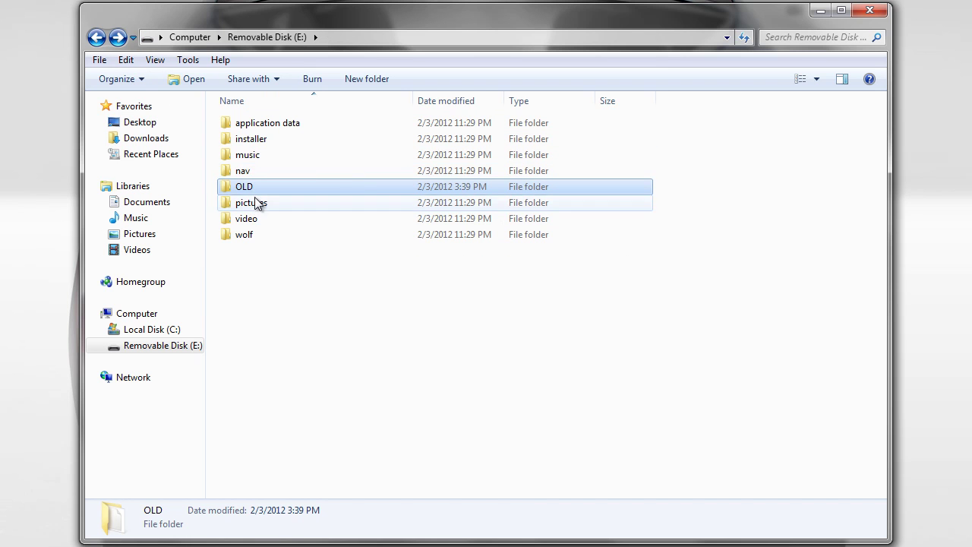
{"action": "double_click", "coordinate": [242, 155]}
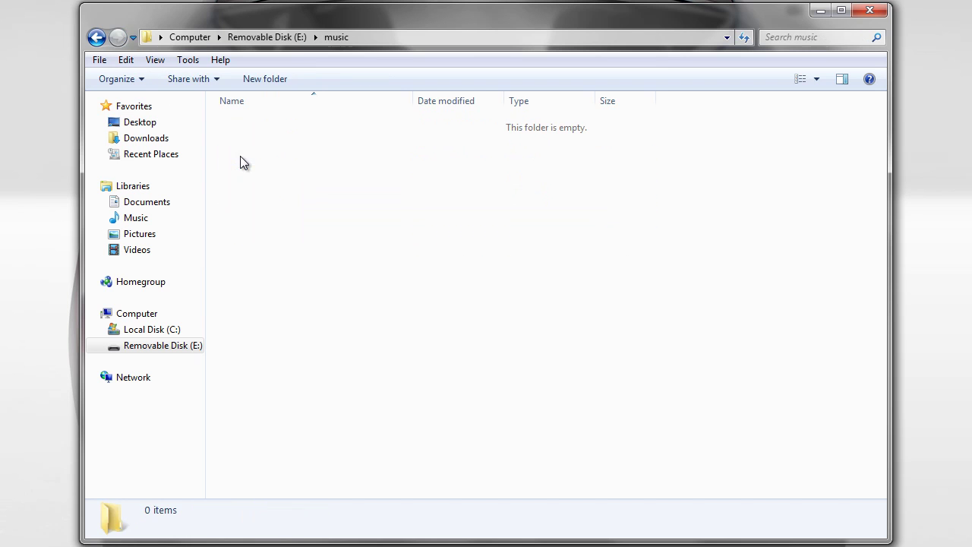
{"action": "left_click", "coordinate": [125, 60]}
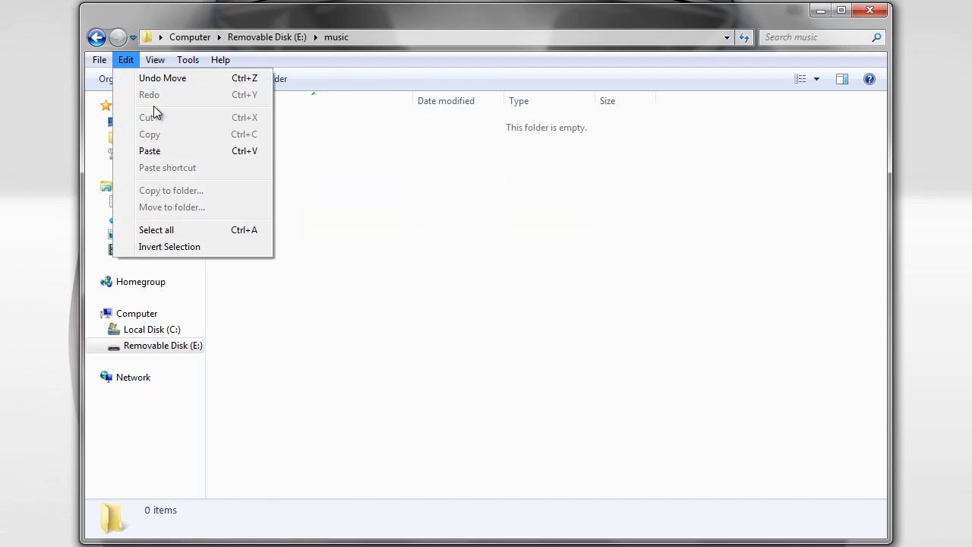
{"action": "left_click", "coordinate": [170, 151]}
{"action": "left_click", "coordinate": [426, 271]}
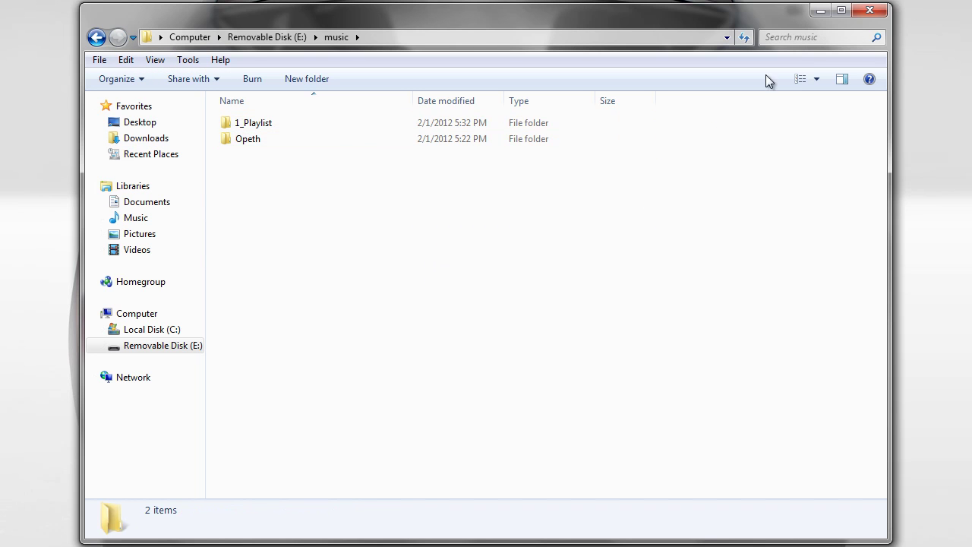